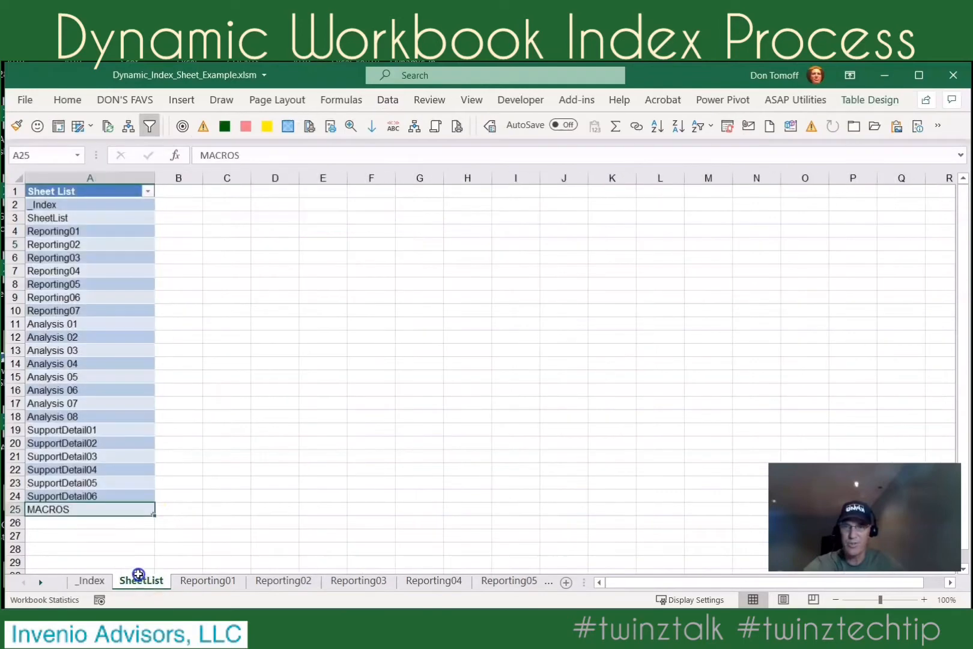
Return to the _Index sheet, and in the Box browser window download the file Query - SheetList_Index.odc
left_click(64, 310)
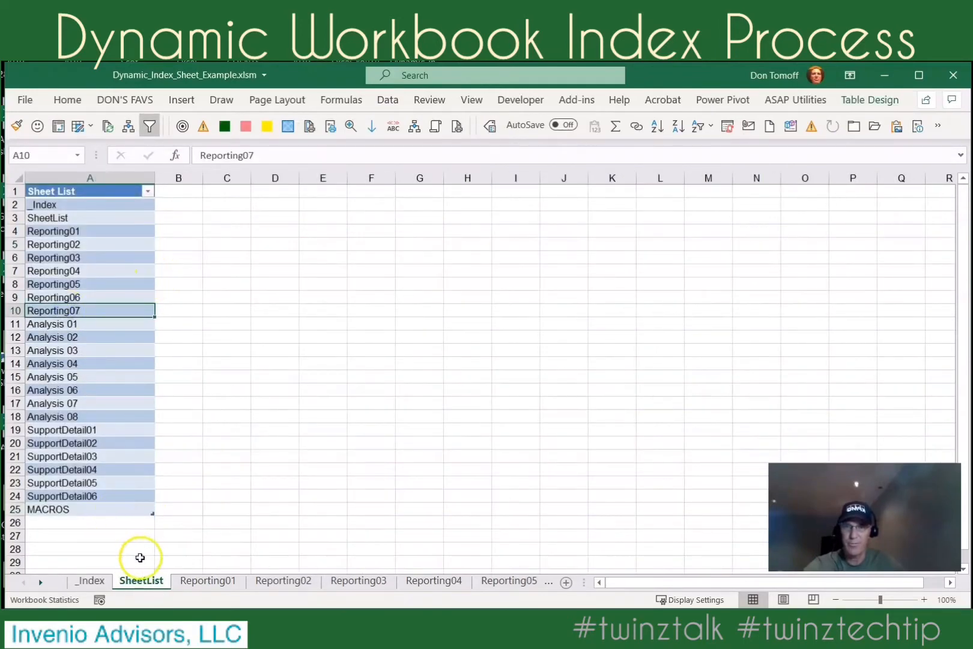
left_click(91, 580)
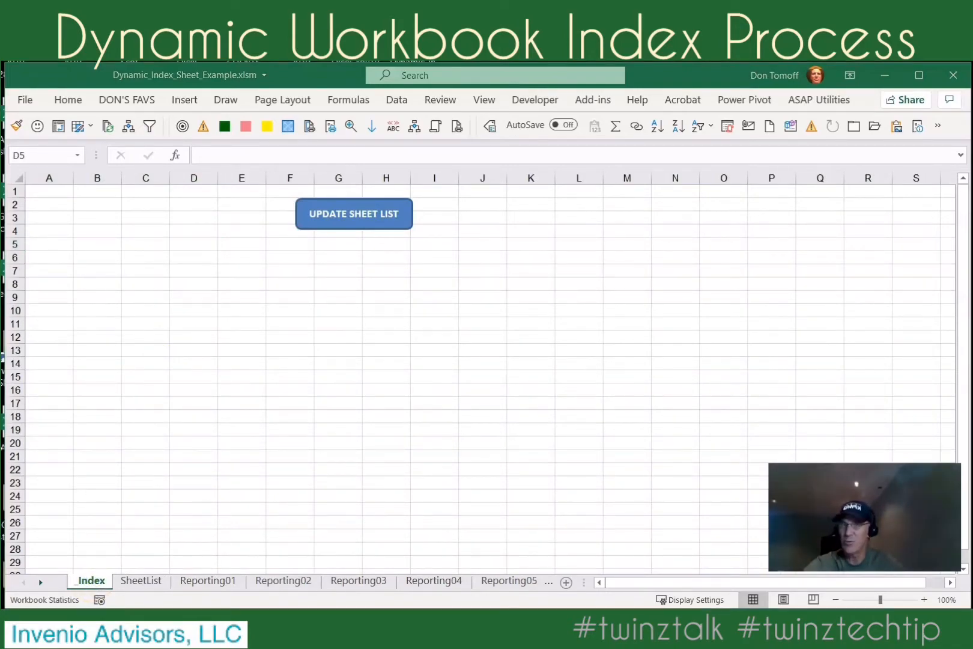
key("alt+Tab")
left_click_drag(350, 105, 450, 88)
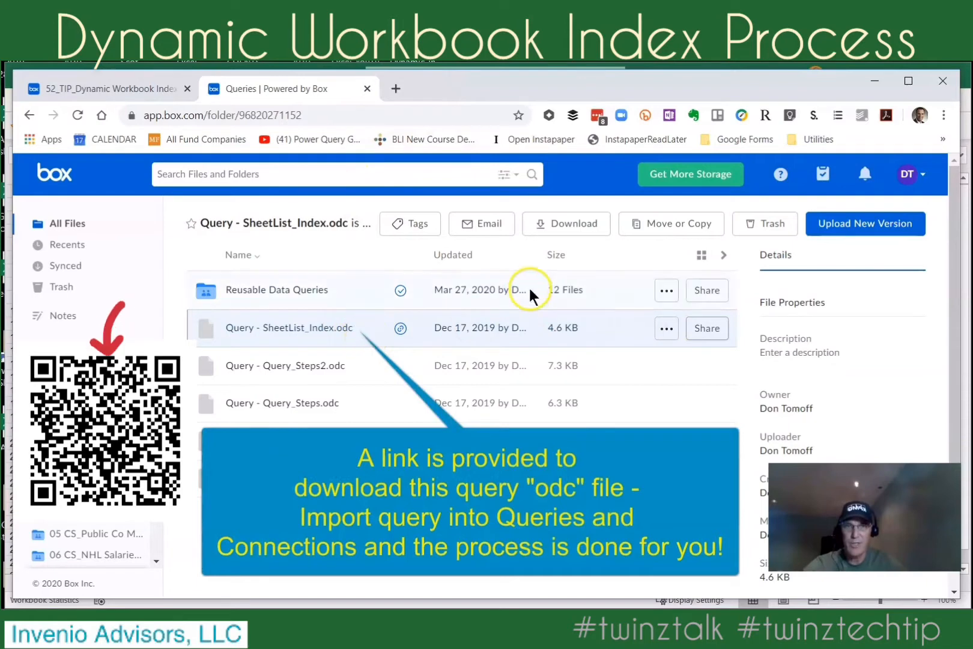
left_click(665, 329)
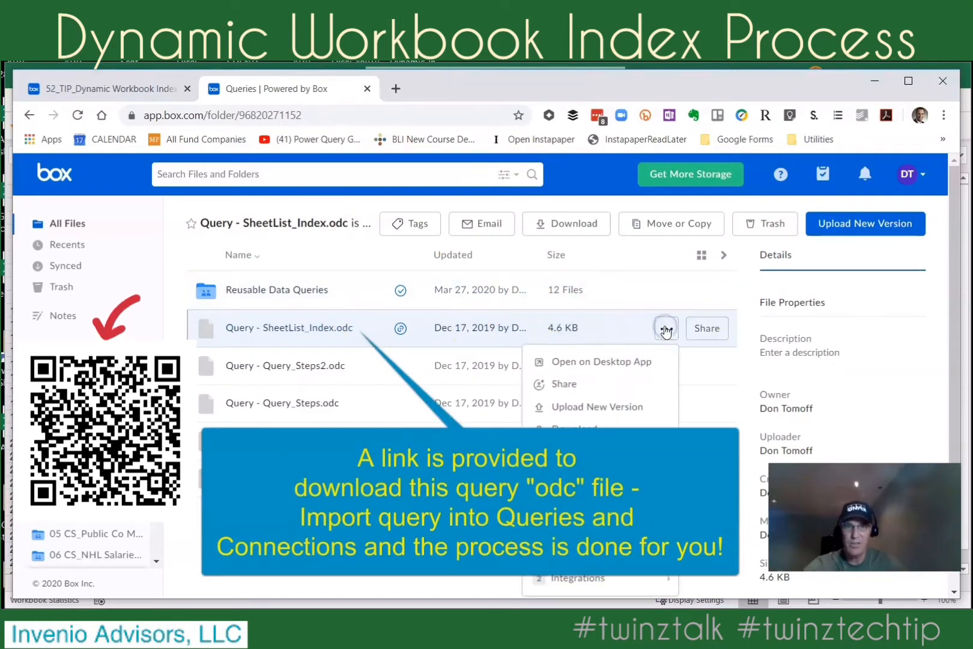
left_click(593, 426)
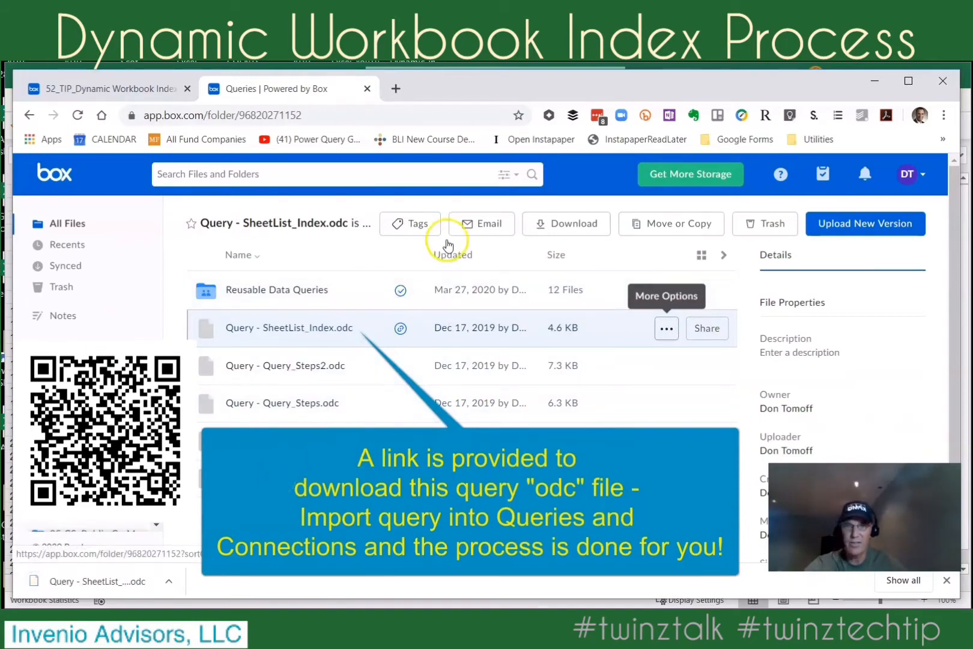
left_click_drag(476, 84, 0, 118)
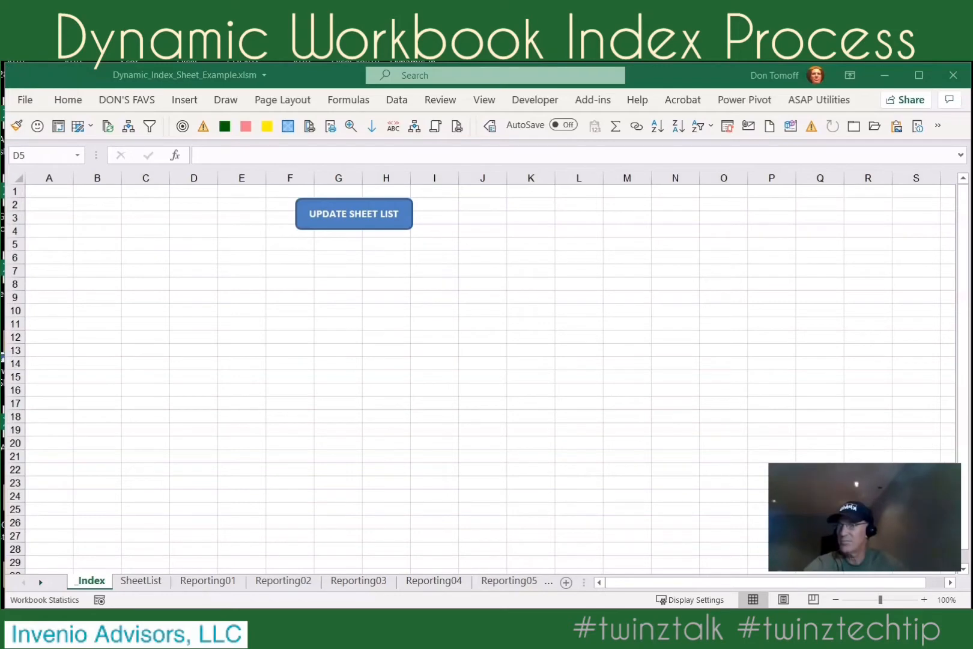
Check the Downloads folder in File Explorer for the downloaded Query - SheetList_Index.odc file
key("alt+Tab")
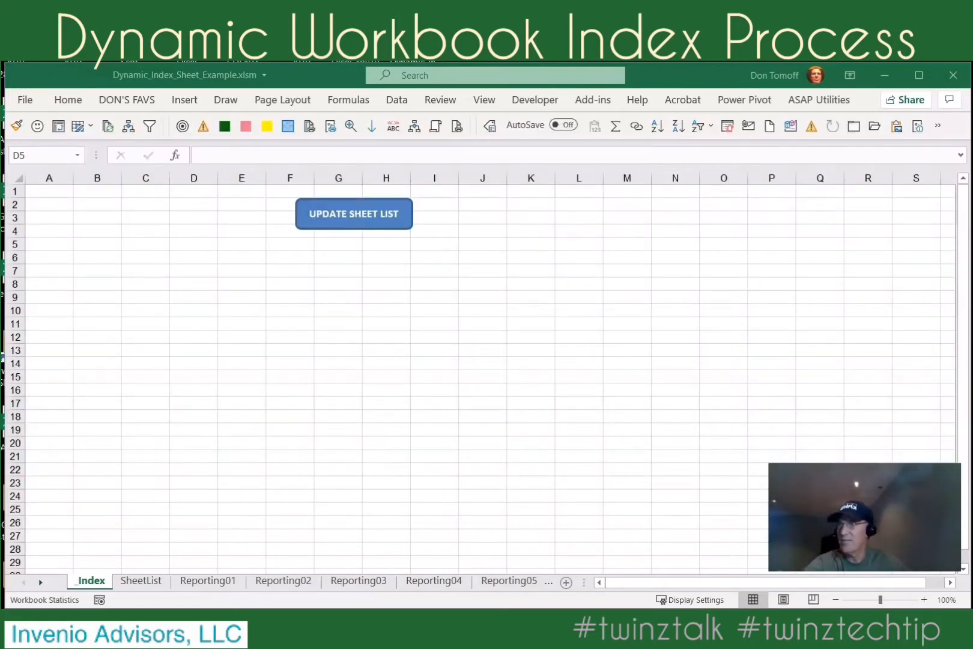
left_click_drag(567, 235, 416, 215)
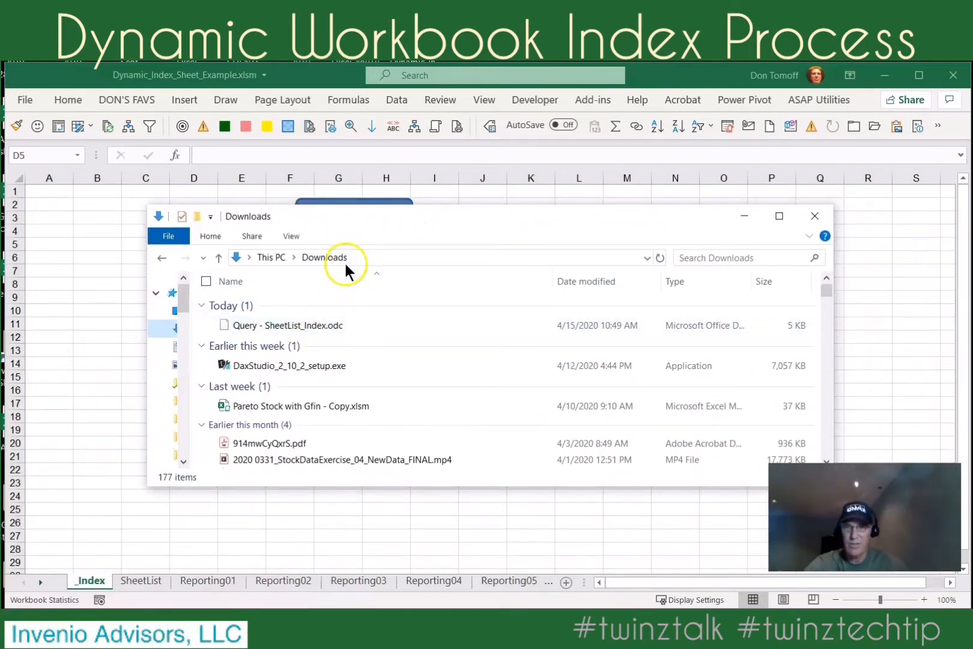
left_click_drag(471, 219, 0, 225)
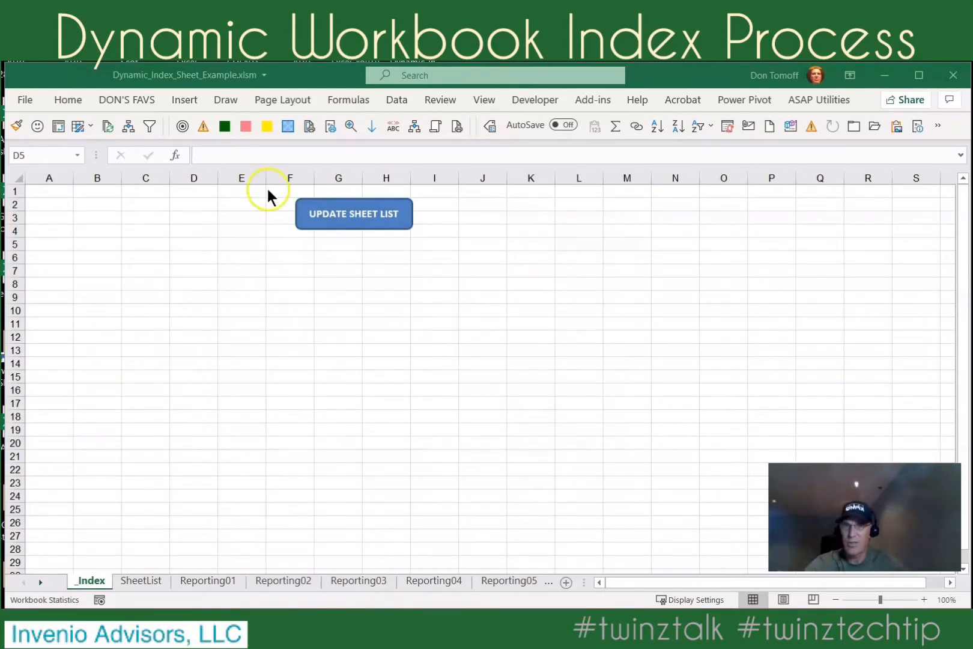
Display the workbook's Queries & Connections in Excel
left_click(395, 99)
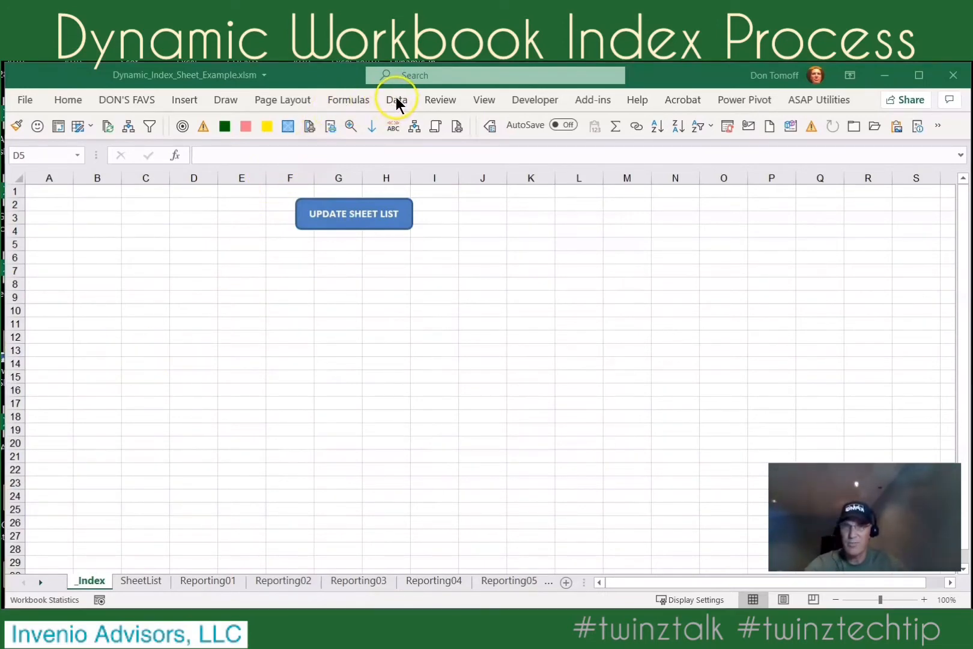
left_click(396, 99)
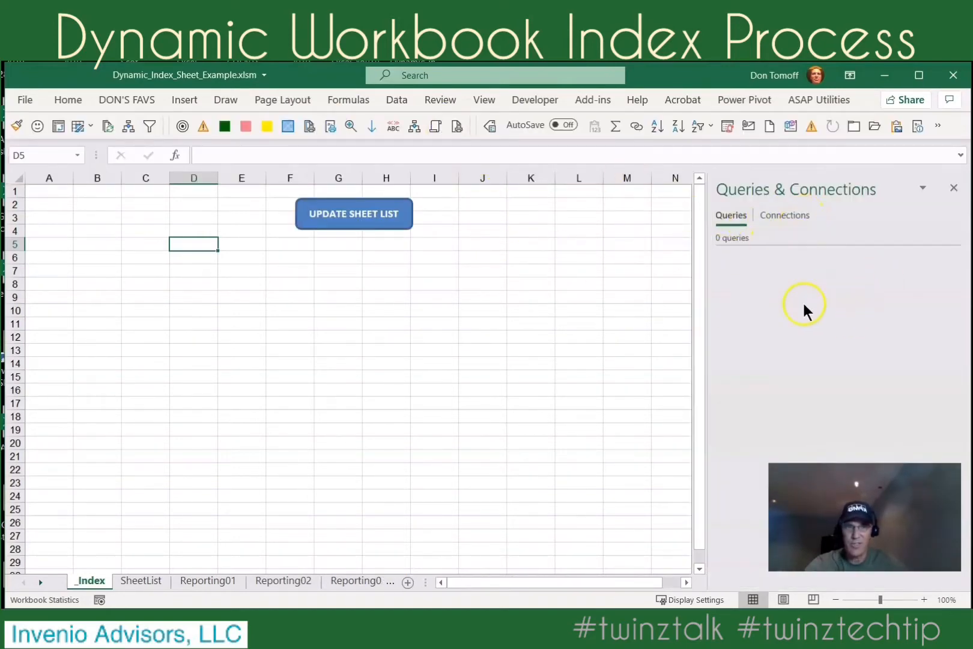
Import Query - SheetList_Index.odc from the Downloads folder as an existing connection, loading it as a table at cell A10 of the _Index sheet
left_click(397, 100)
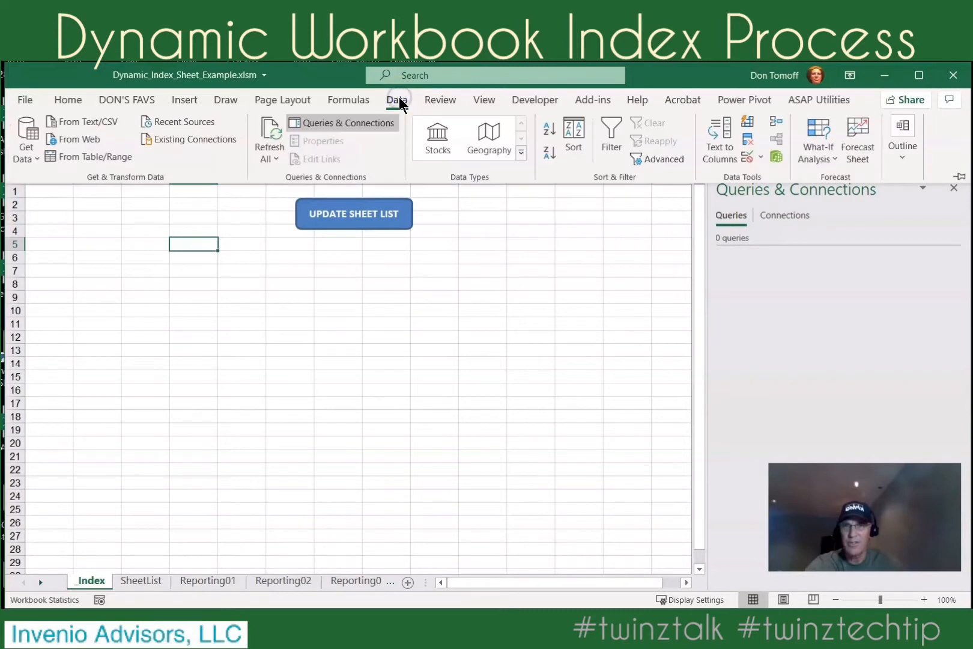
left_click(187, 138)
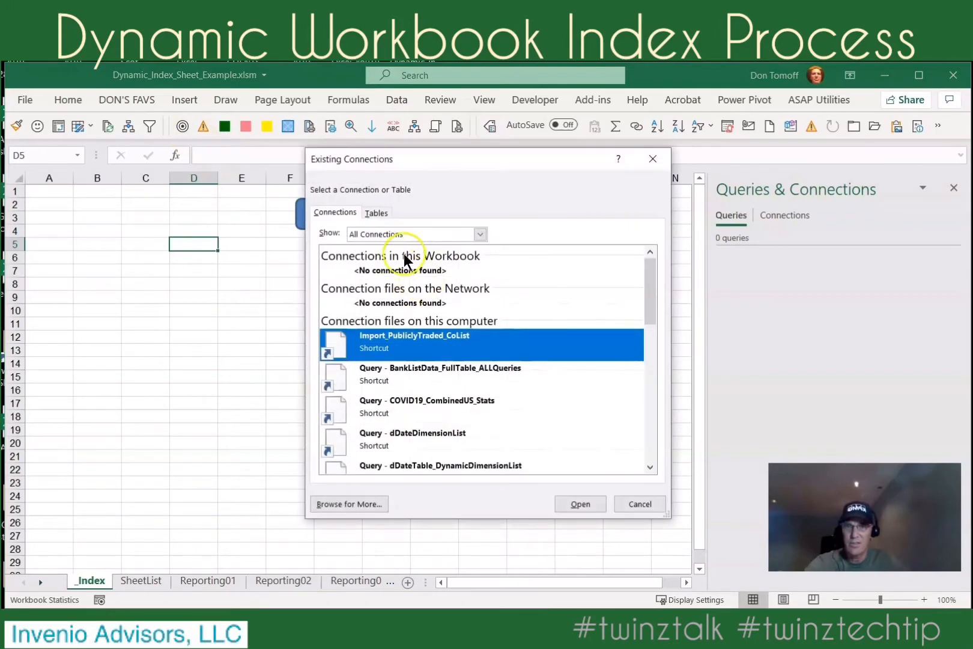
left_click(330, 503)
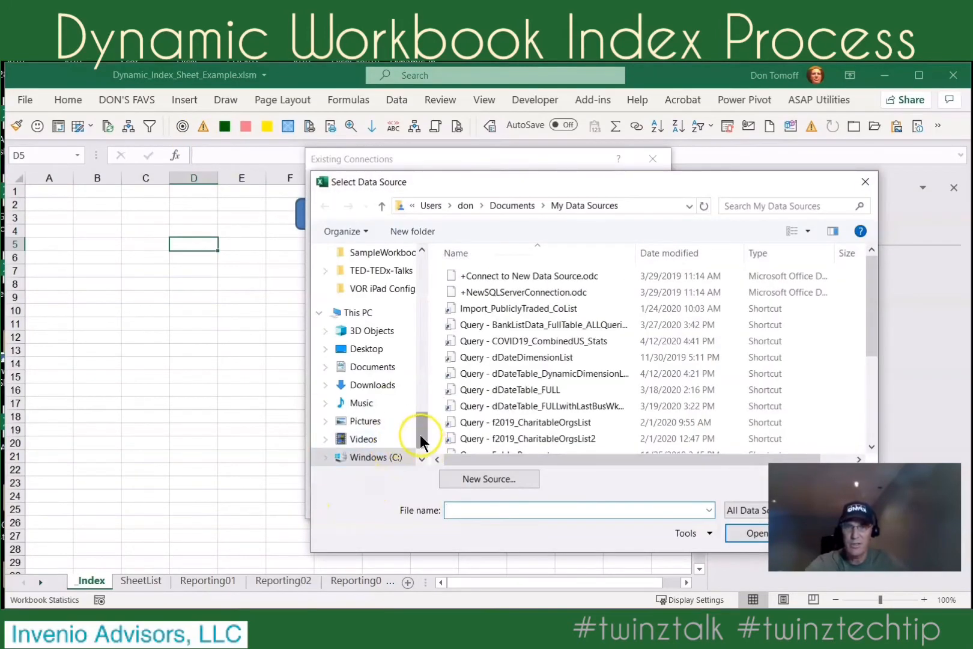
left_click_drag(420, 435, 427, 277)
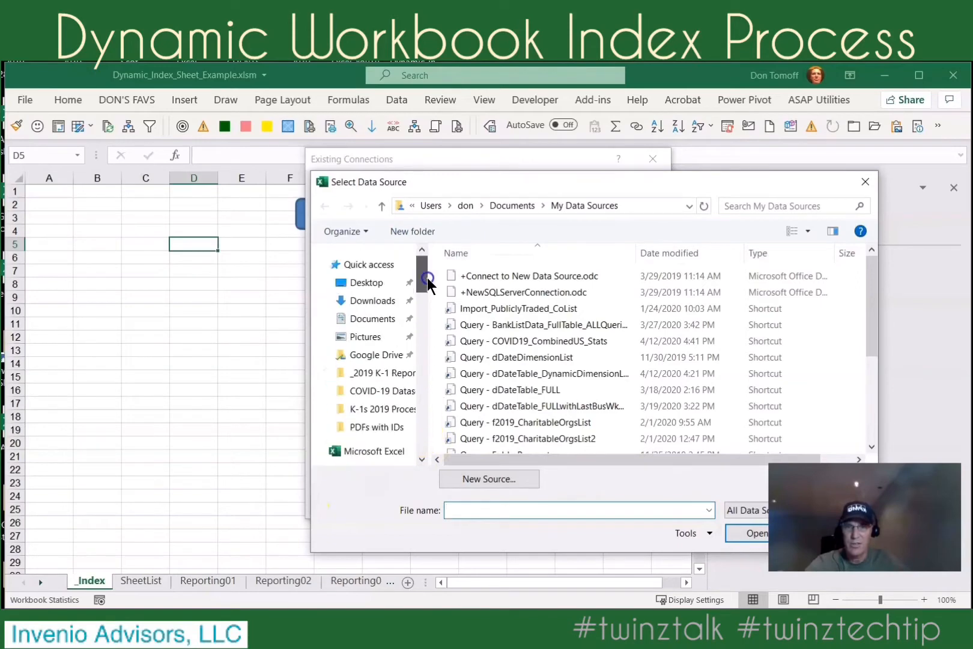
left_click(387, 300)
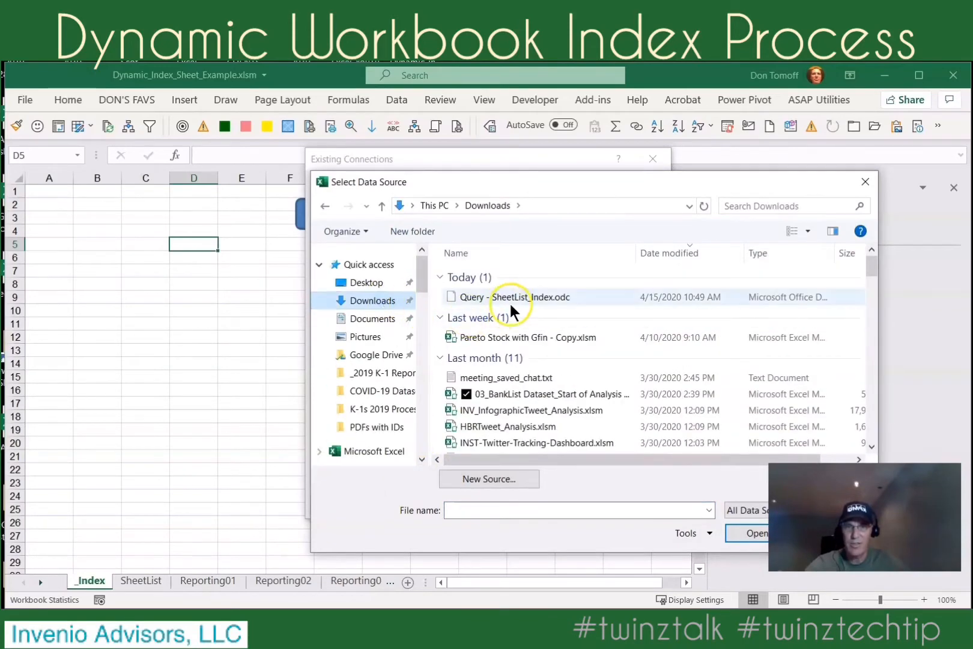
left_click(510, 304)
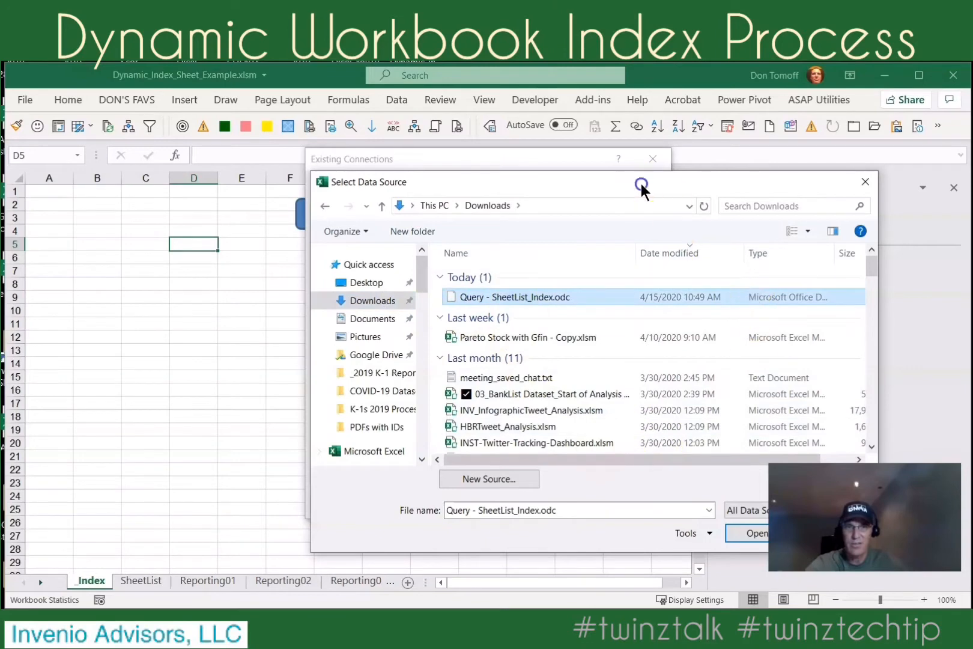
left_click_drag(642, 186, 438, 169)
left_click(553, 518)
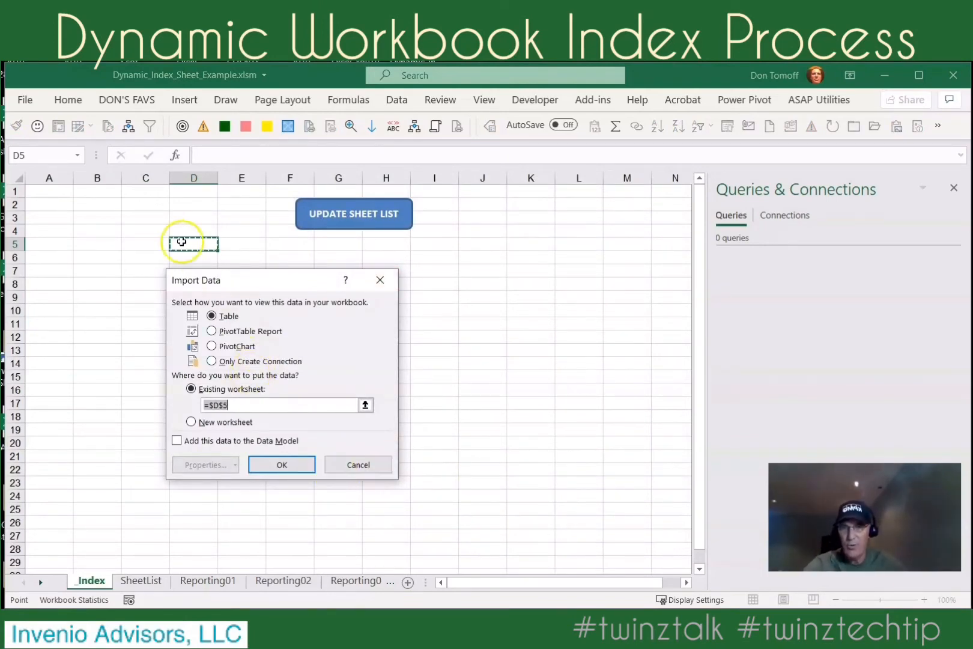
left_click(65, 311)
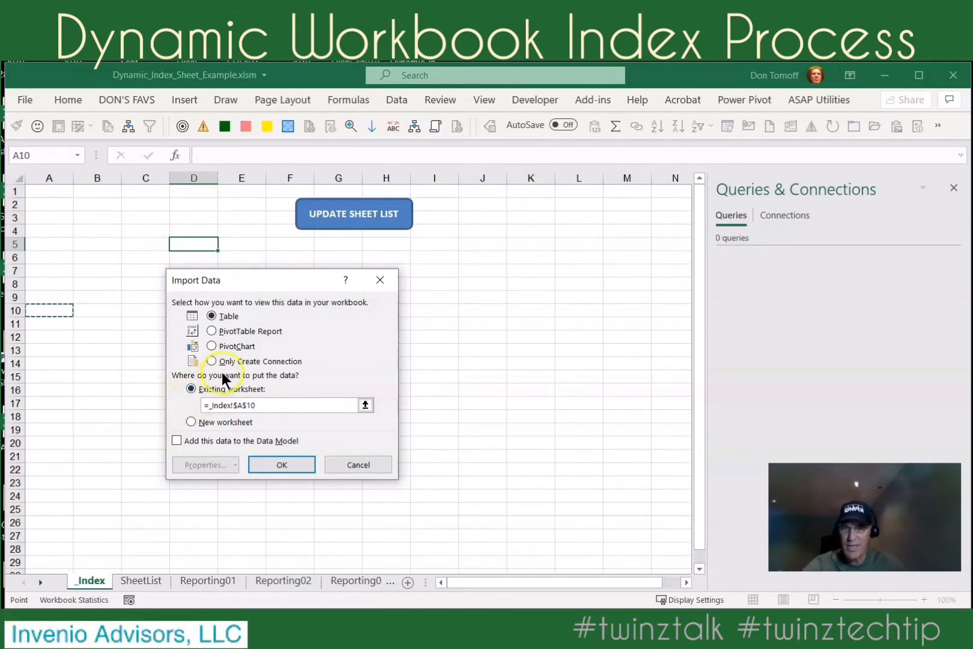
left_click(286, 461)
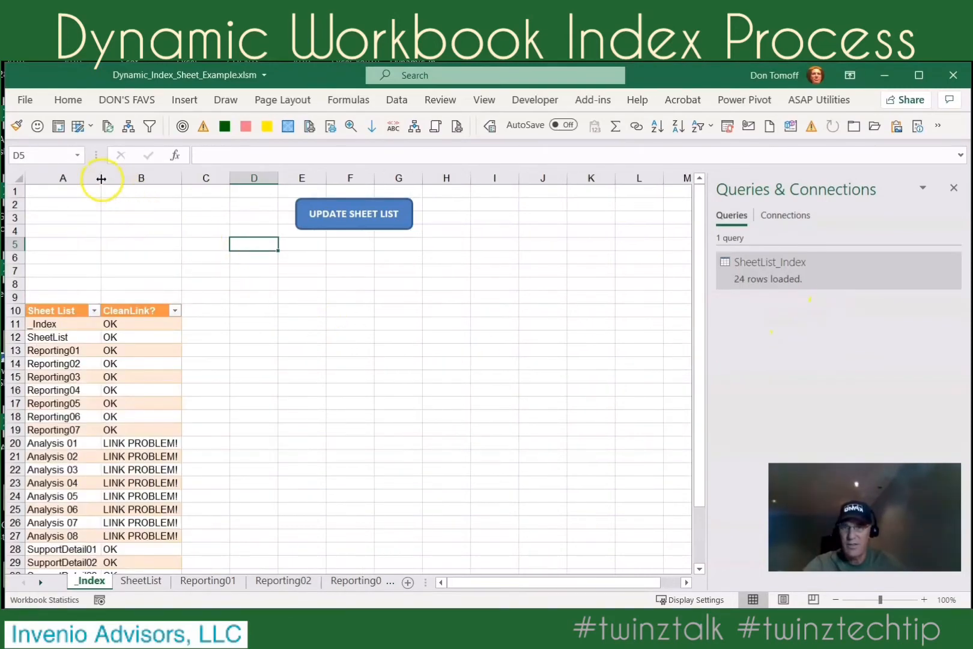
Widen columns A and B so the Sheet List and CleanLink? columns have extra room
left_click_drag(101, 178, 176, 178)
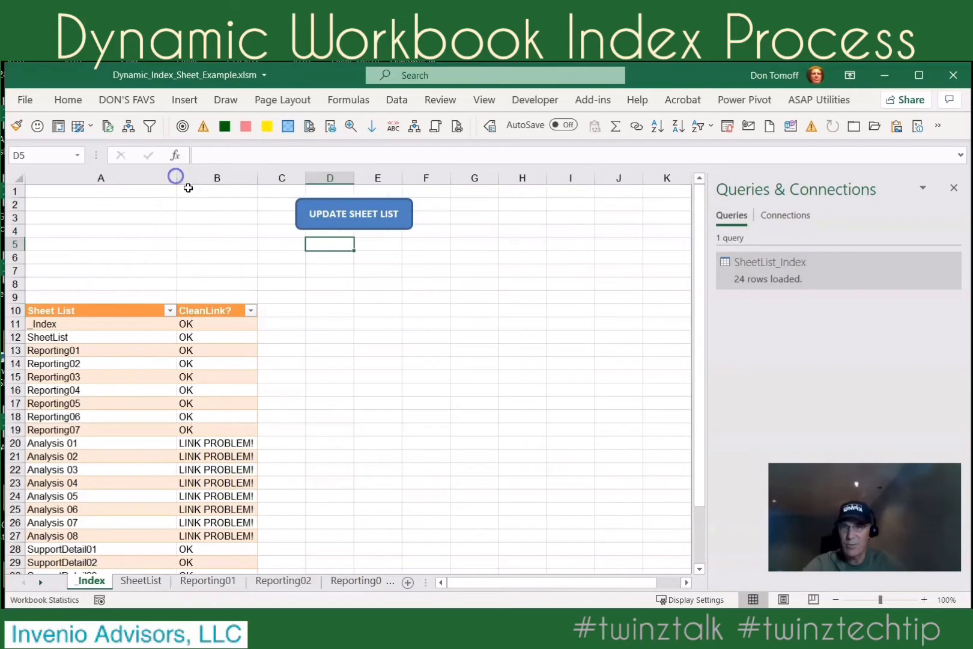
left_click_drag(259, 184, 298, 180)
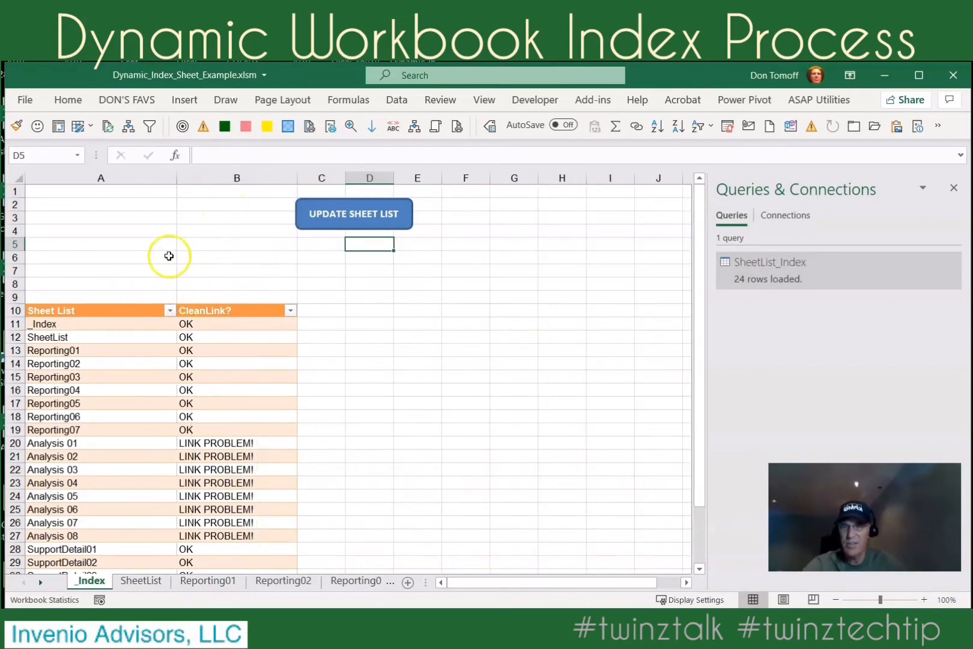
left_click_drag(175, 180, 194, 181)
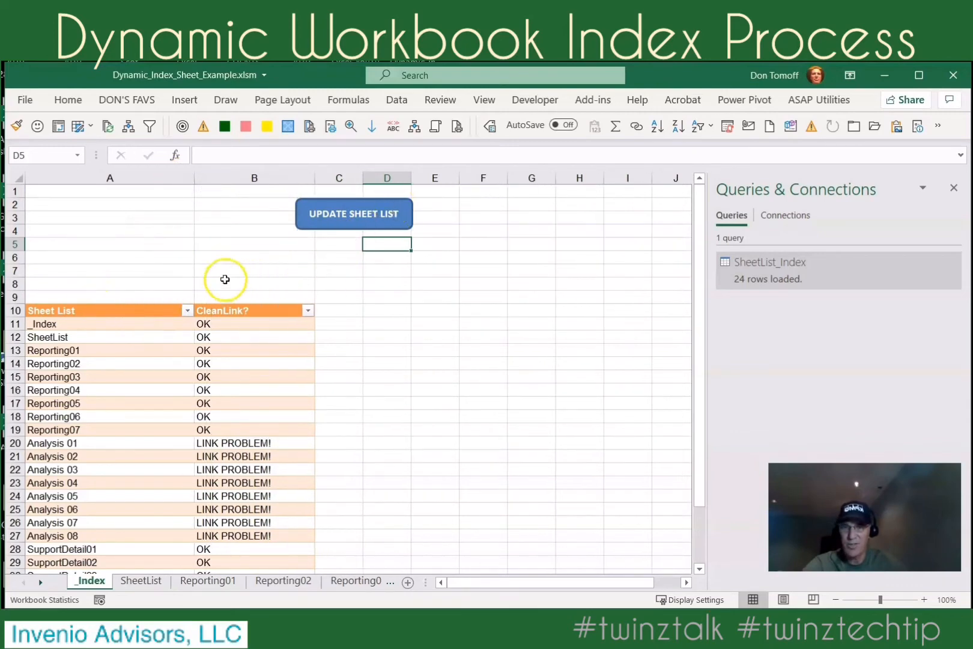
Apply the blue banded table style to the imported sheet list table
left_click(156, 310)
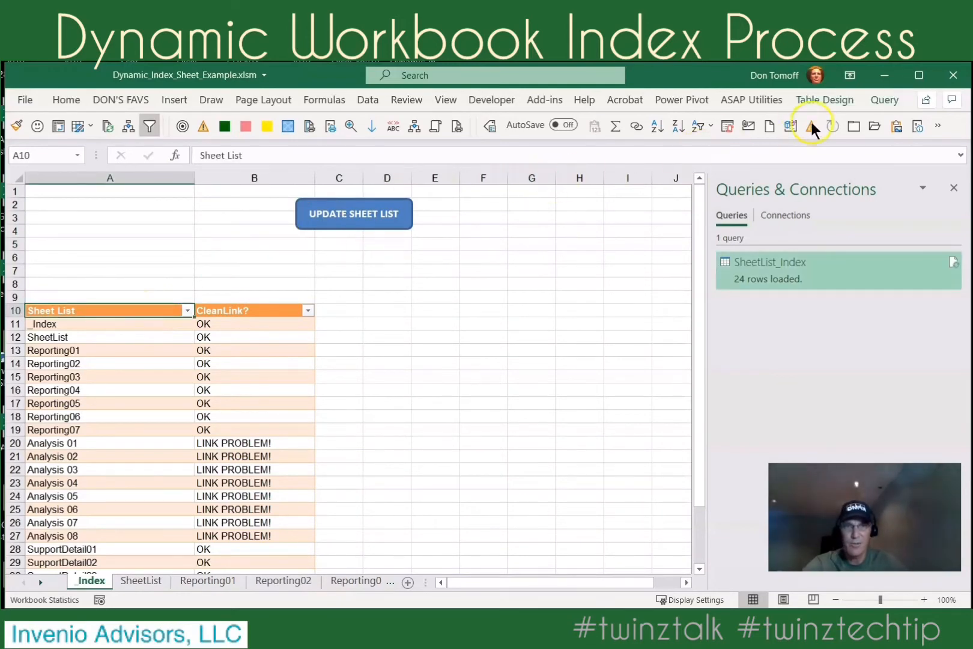
left_click(832, 99)
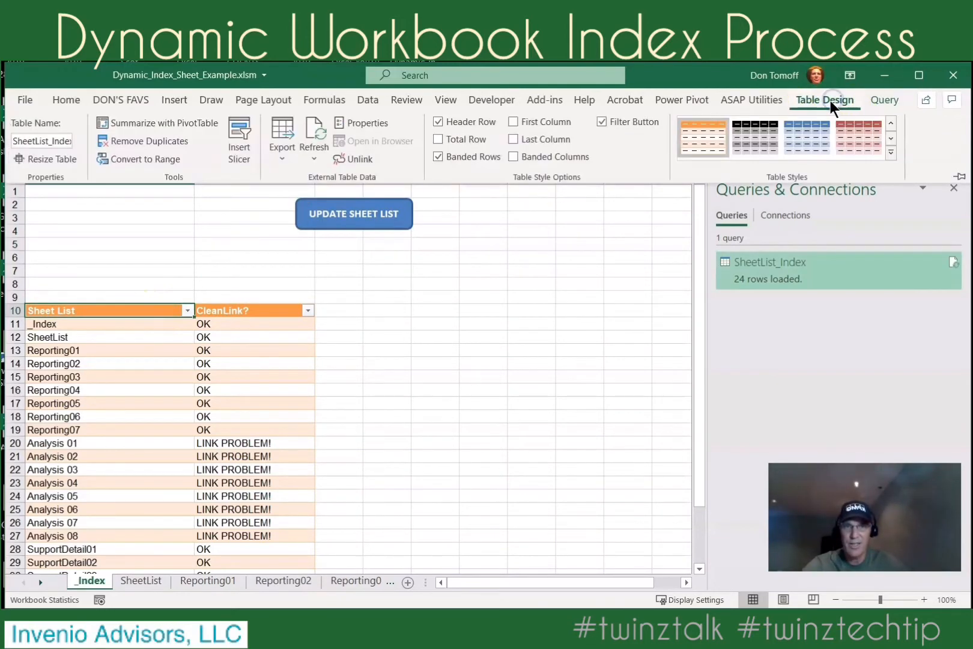
left_click(892, 152)
left_click(892, 152)
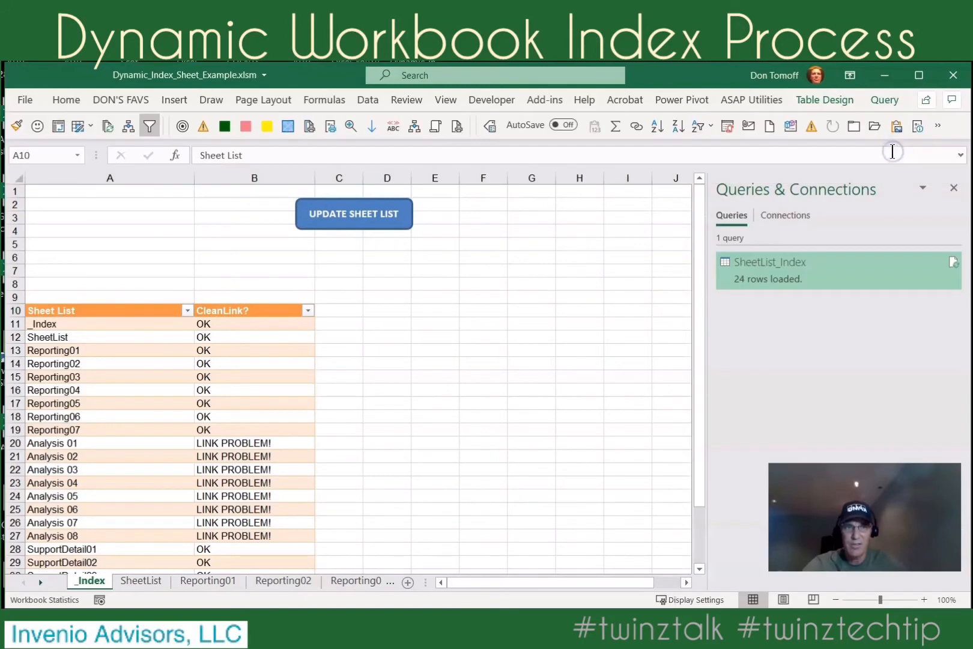
left_click(842, 104)
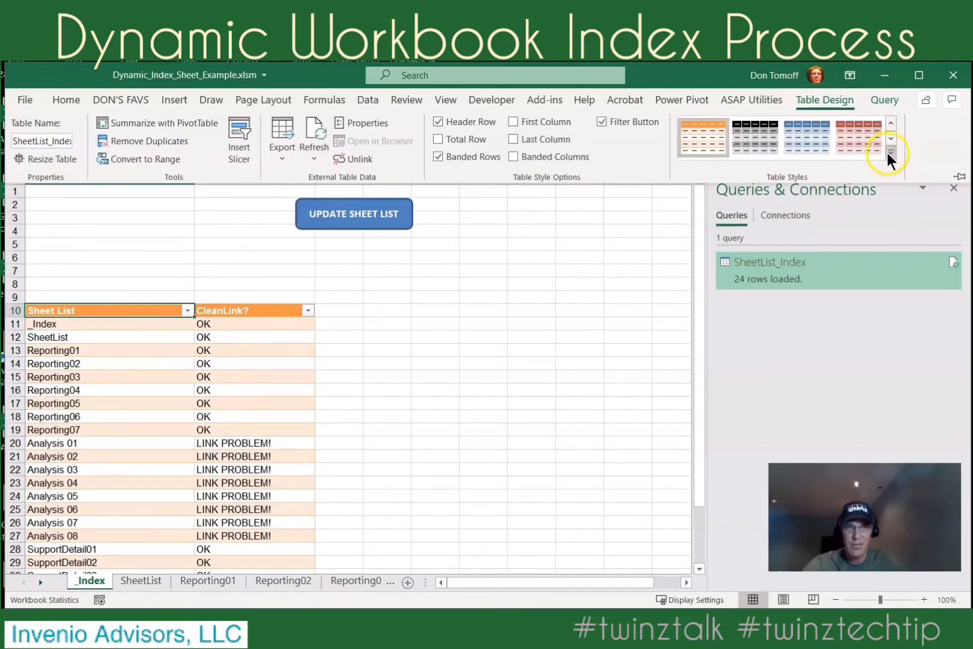
left_click(889, 151)
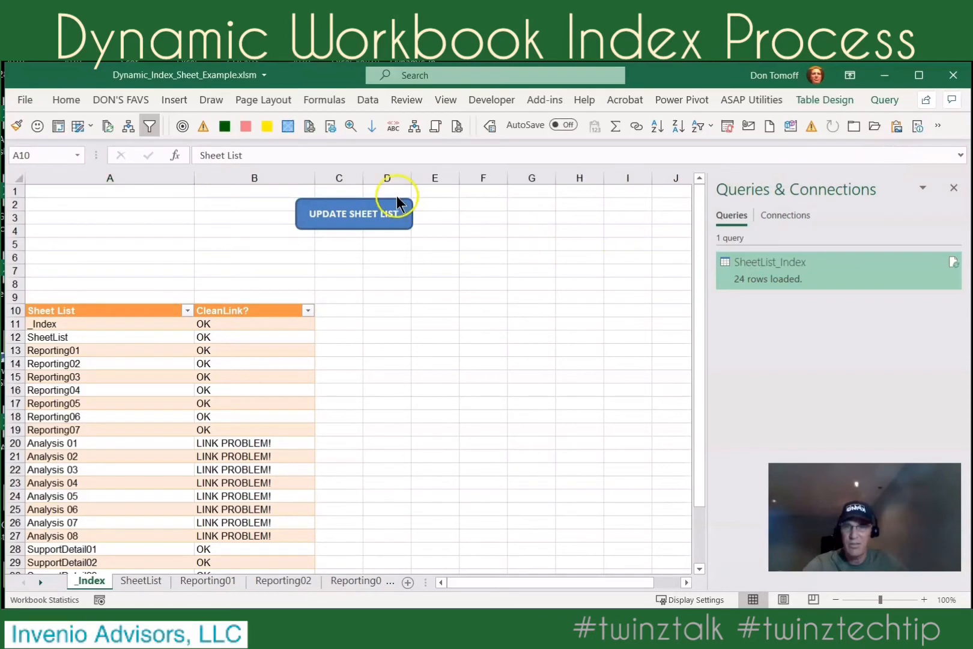
left_click(820, 100)
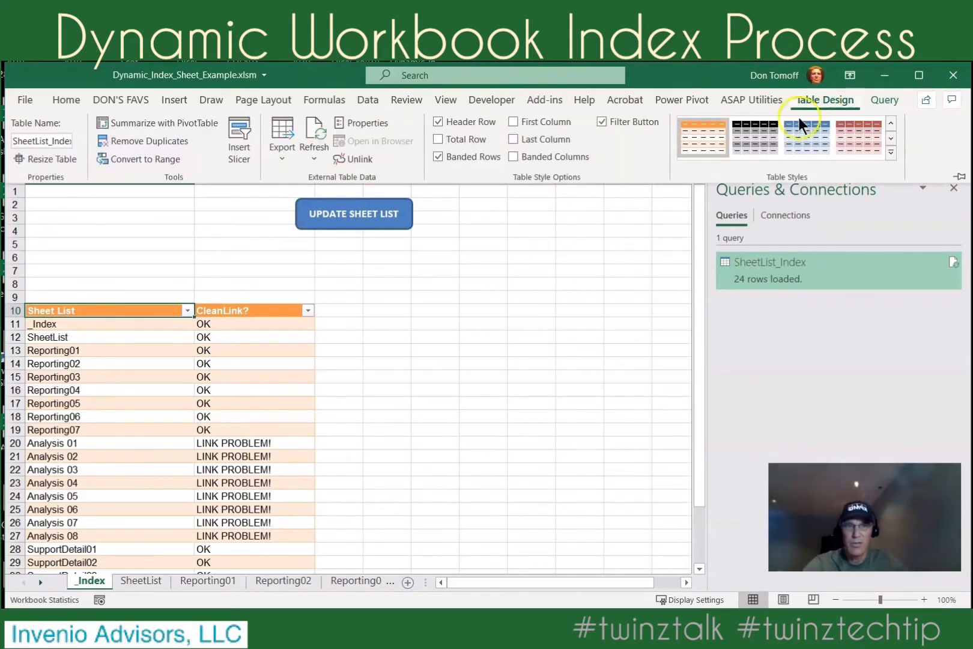
left_click(810, 128)
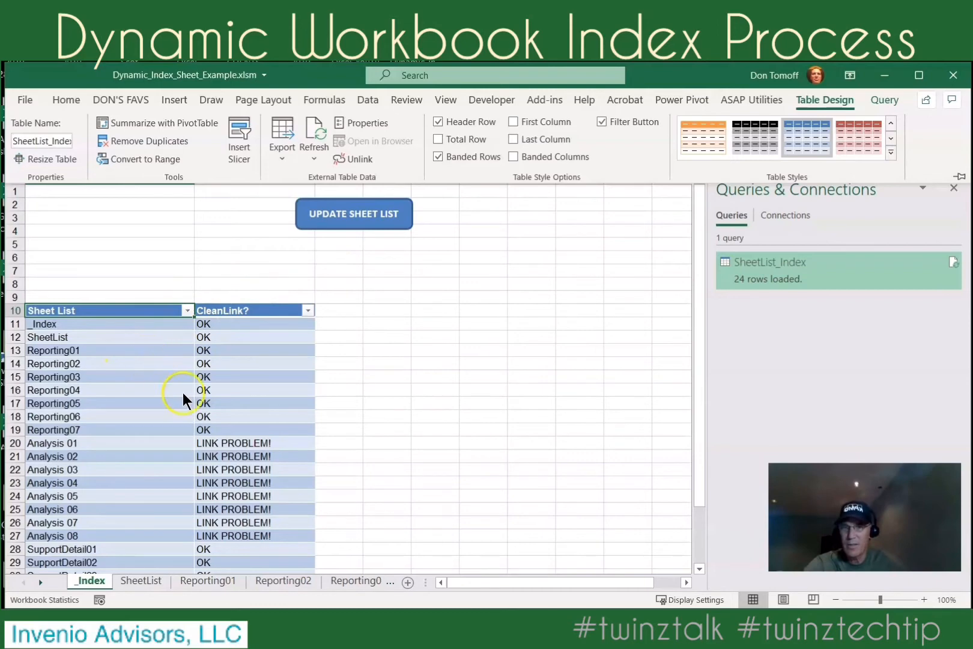
Center the data cells of the CleanLink? column in the sheet list table
left_click(234, 360)
left_click(234, 309)
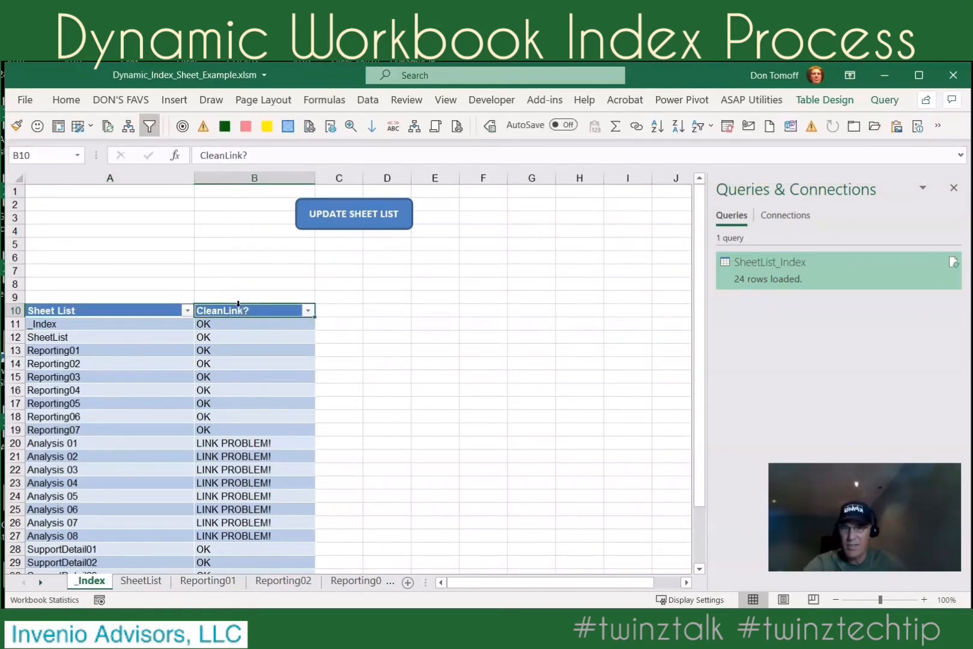
left_click(238, 303)
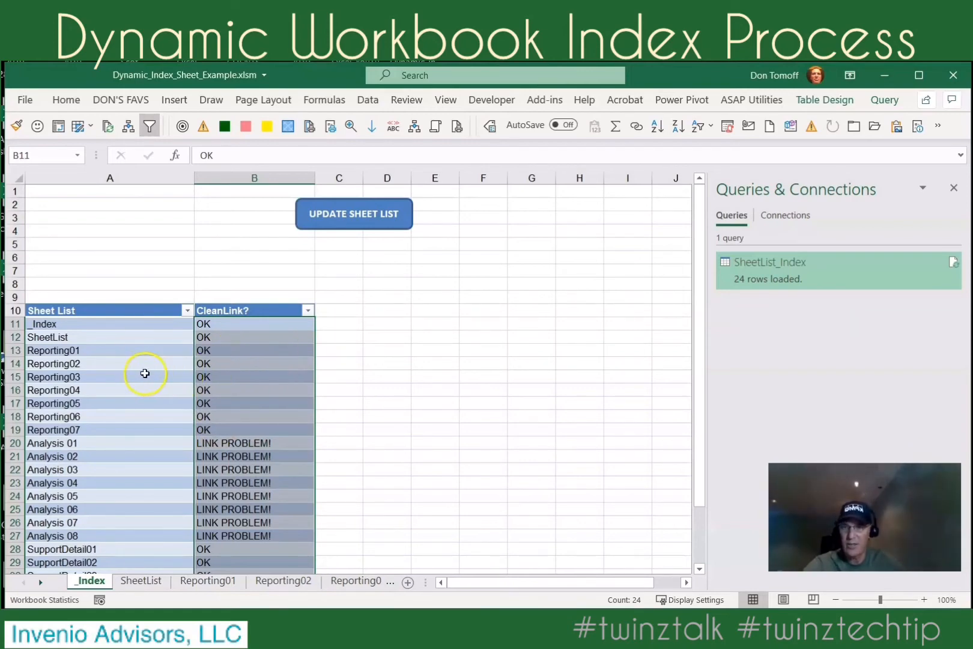
left_click(76, 310)
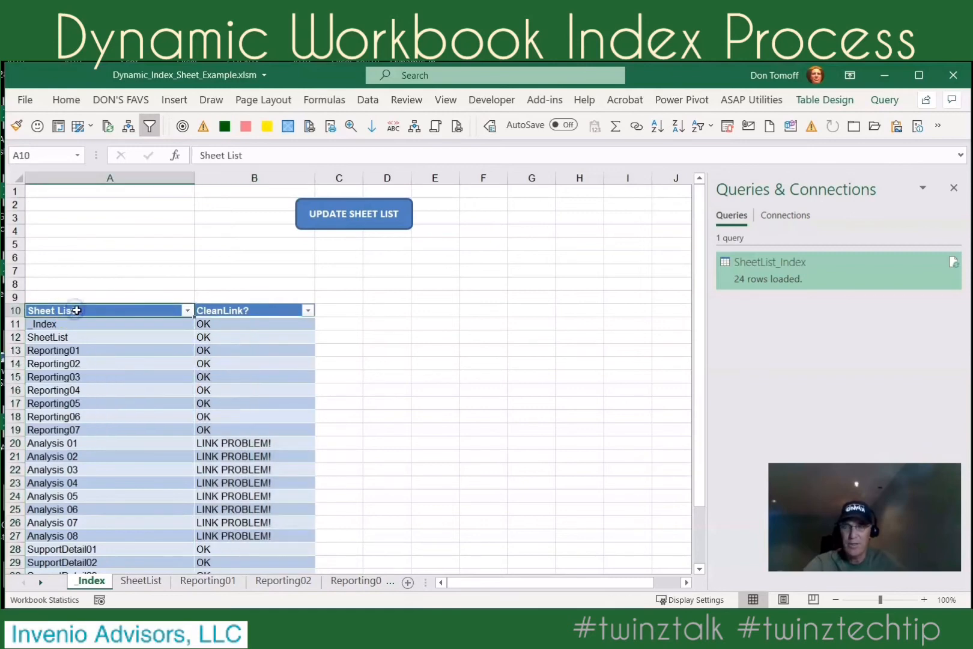
left_click(261, 302)
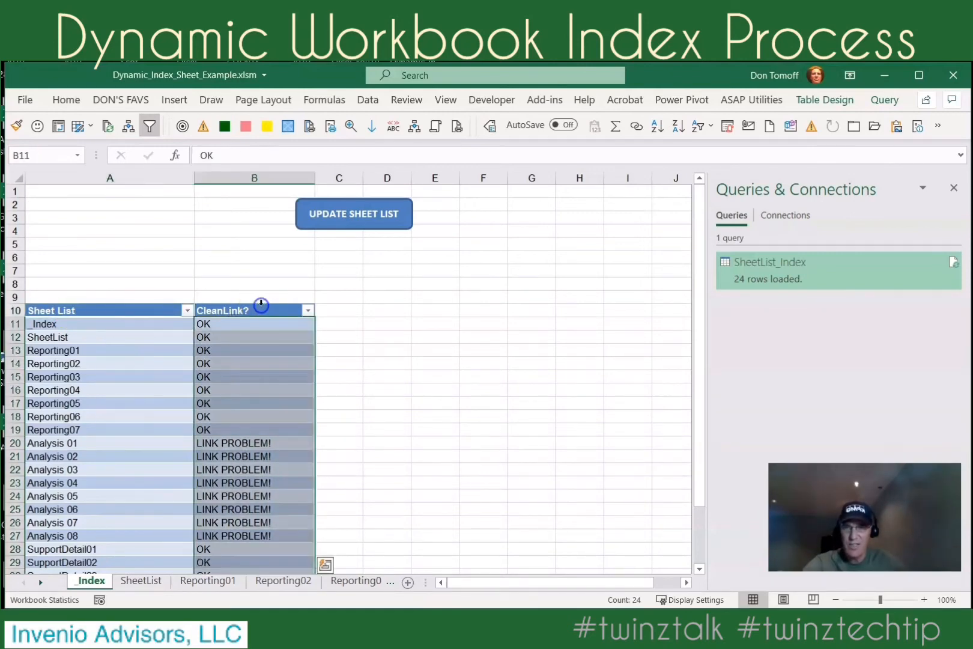
left_click(70, 100)
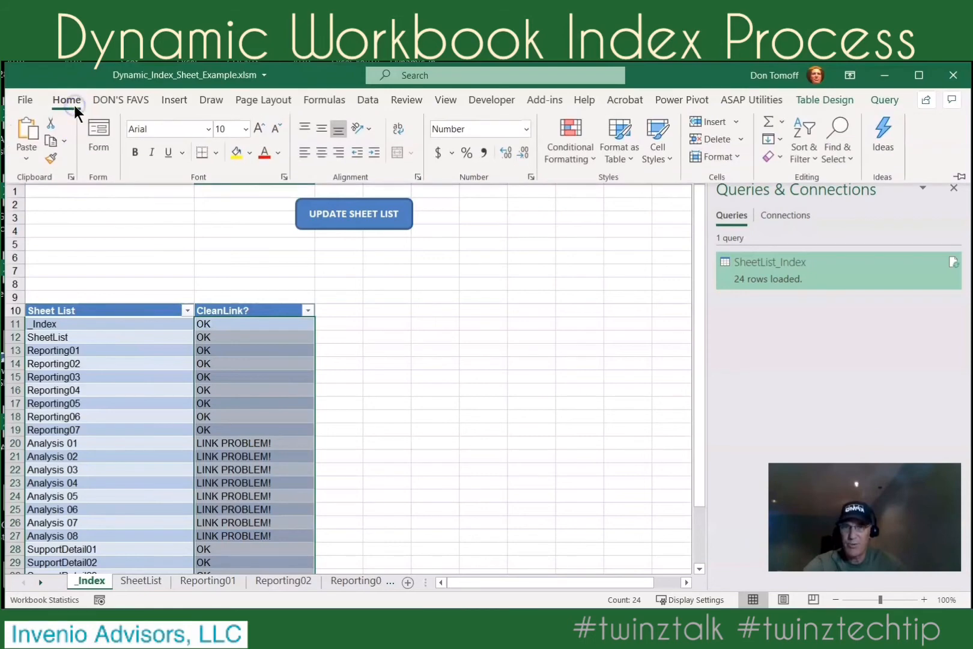
left_click(319, 152)
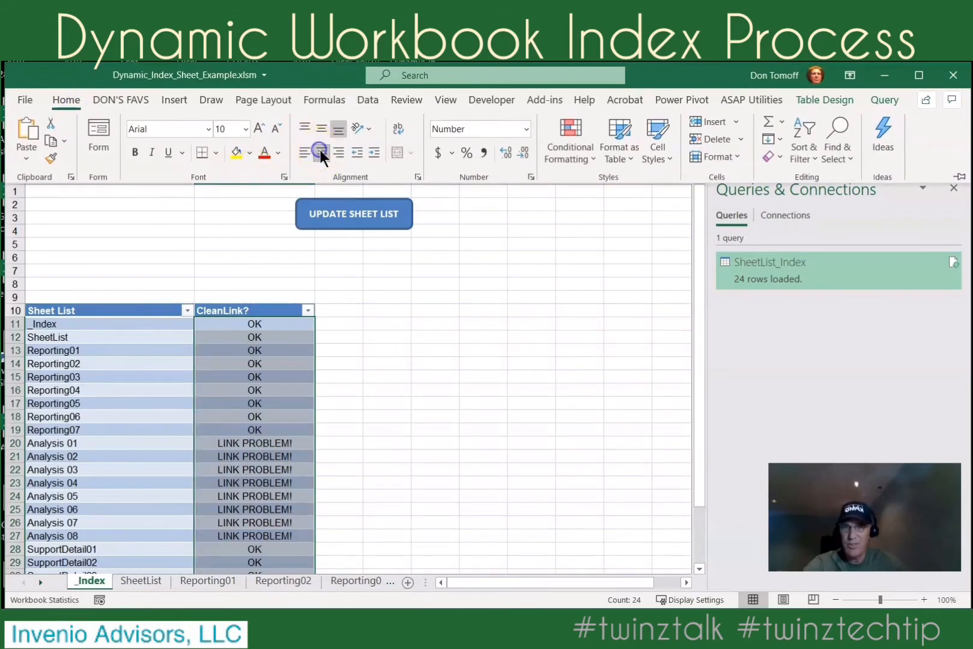
left_click(78, 454)
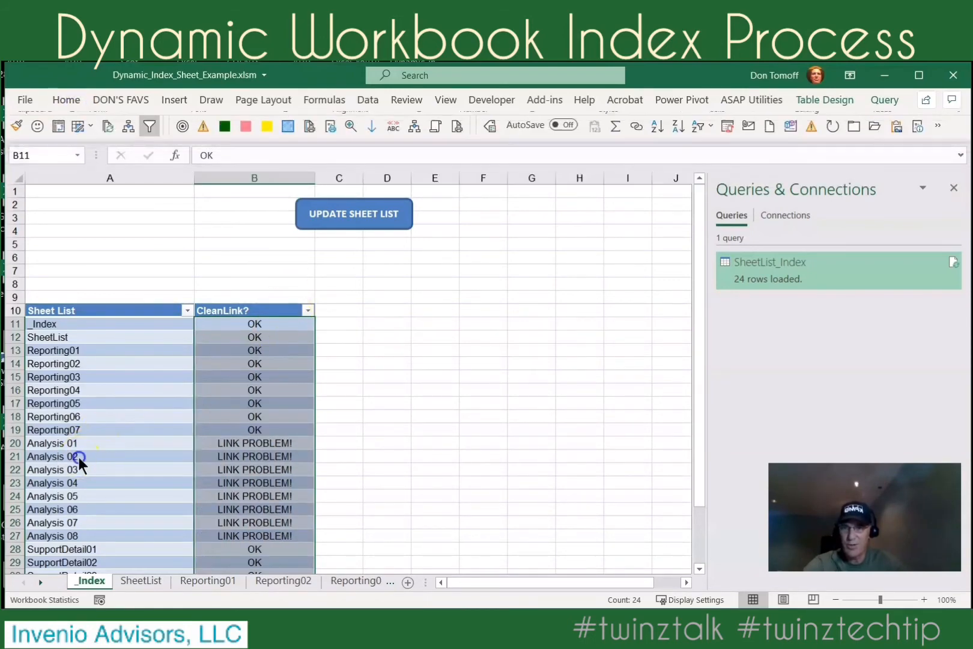
left_click(78, 454)
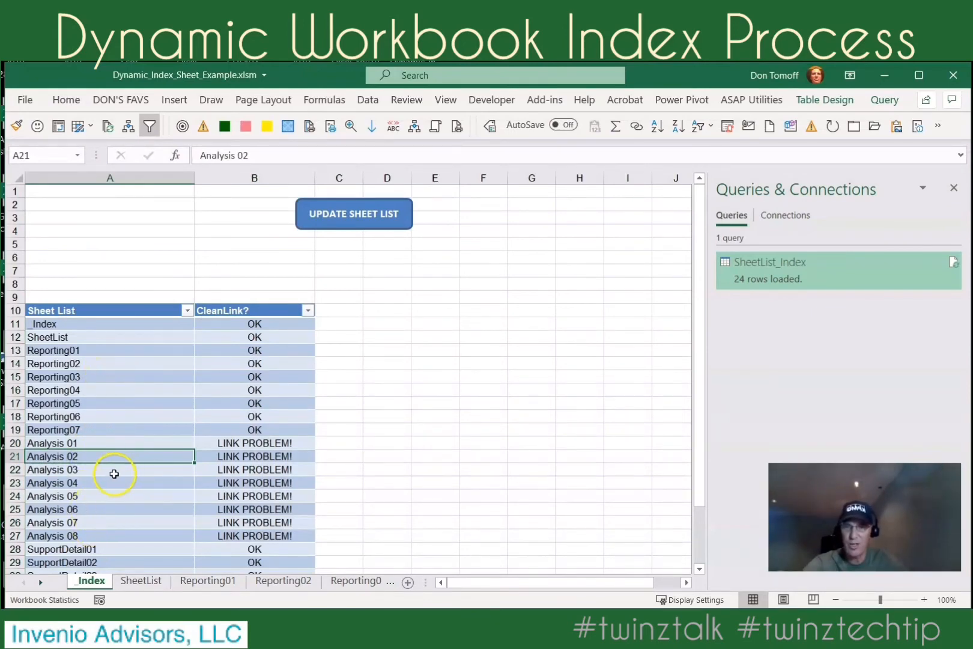
Open the SheetList_Index query in the Power Query Editor and review its Source and Changed Type steps
scroll(106, 480, "down", 1)
scroll(104, 481, "up", 1)
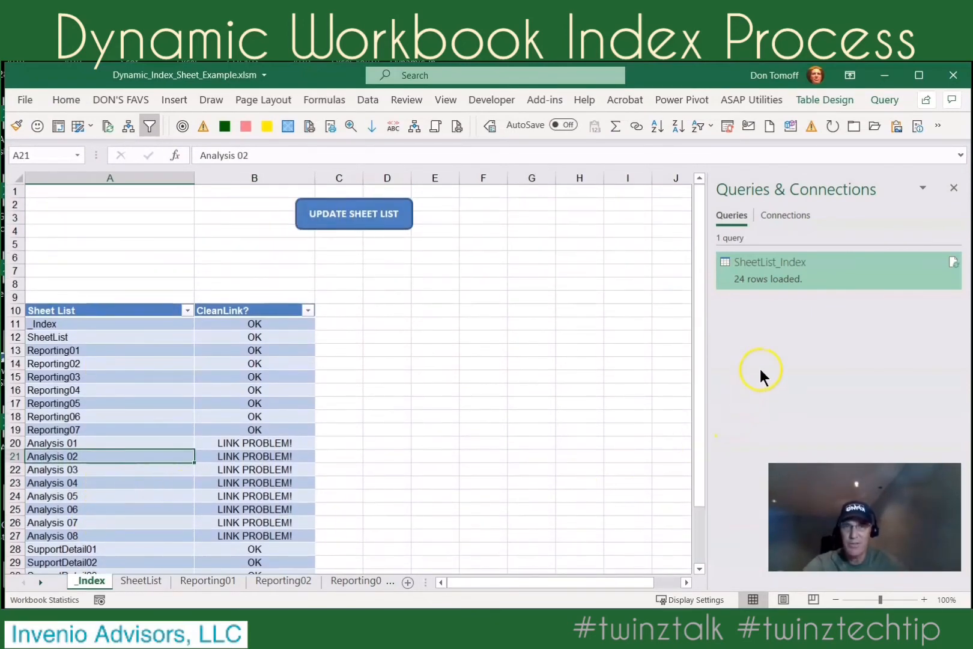
double_click(762, 271)
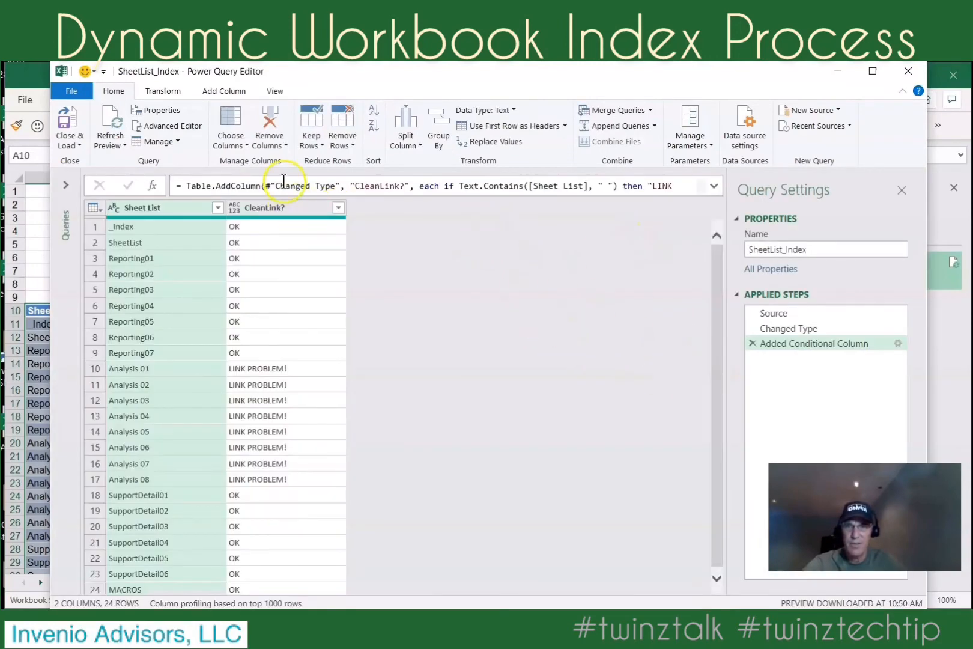
left_click(765, 312)
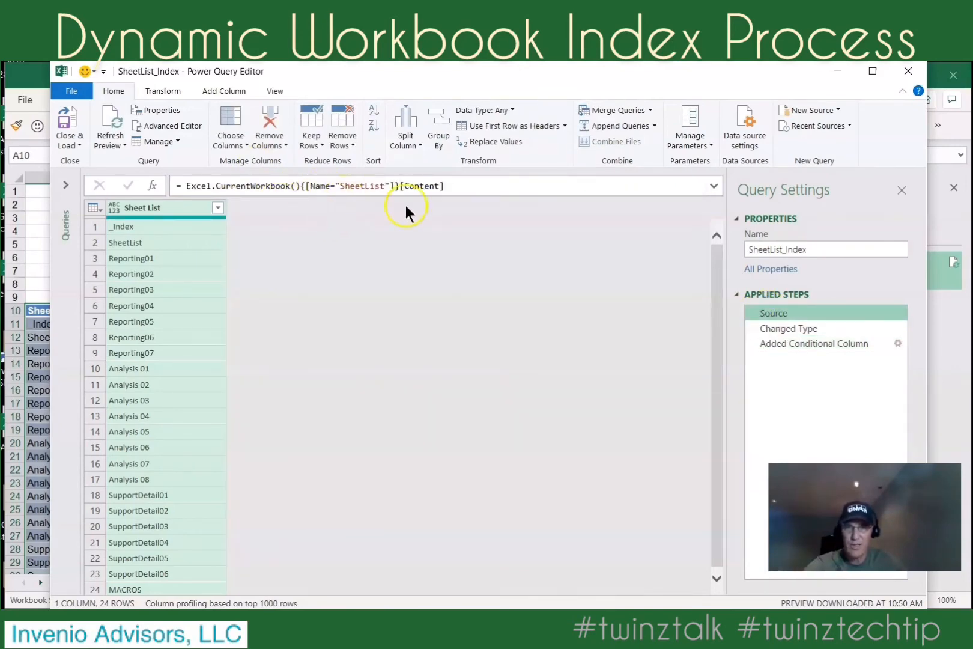
left_click(772, 329)
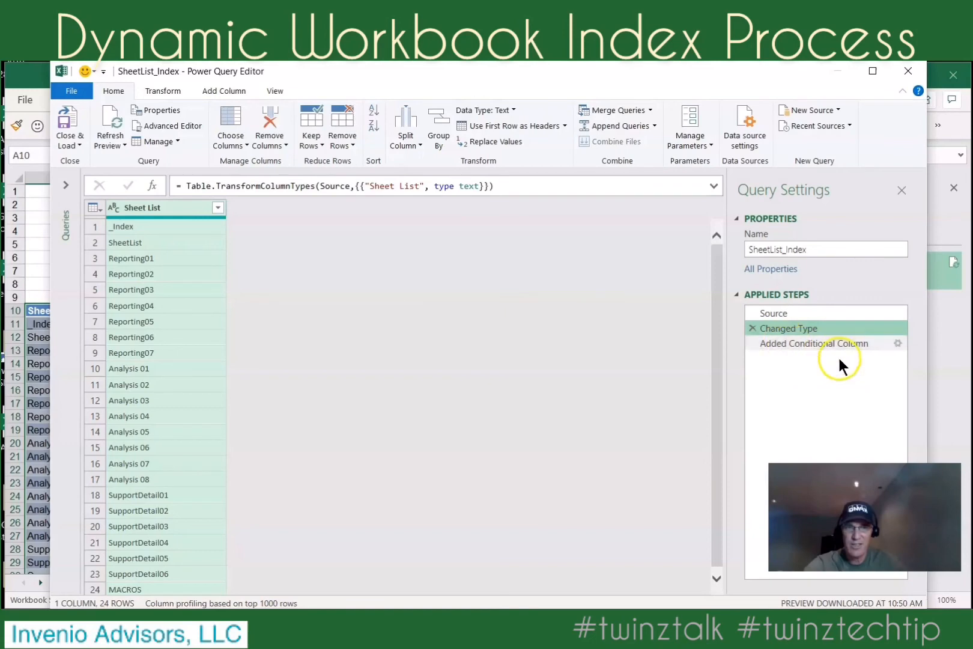
Examine the rules of the CleanLink? conditional column in its step settings, and leave them without changes
left_click(897, 343)
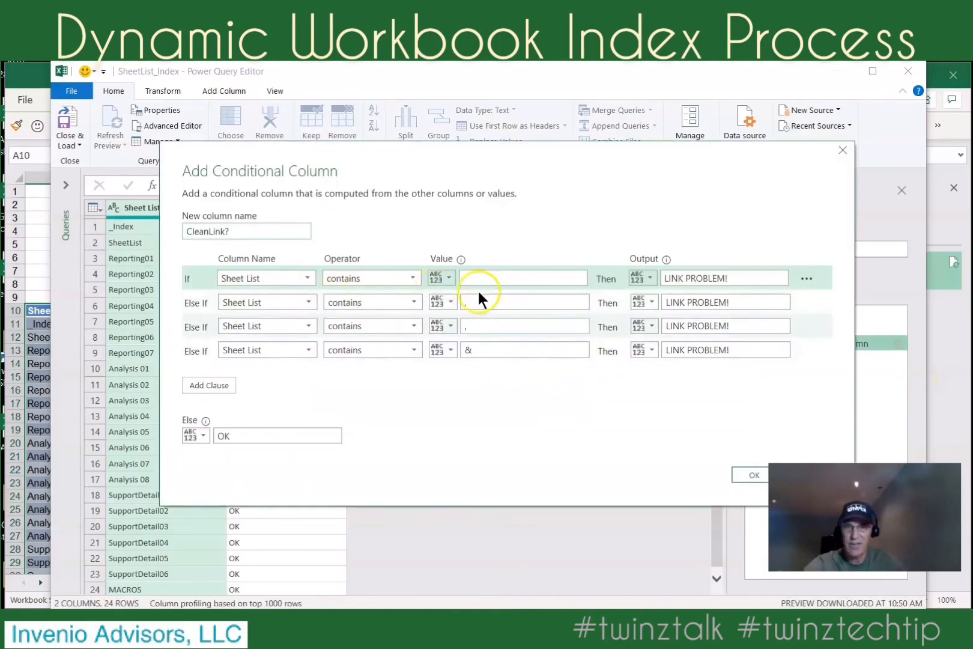
left_click(490, 279)
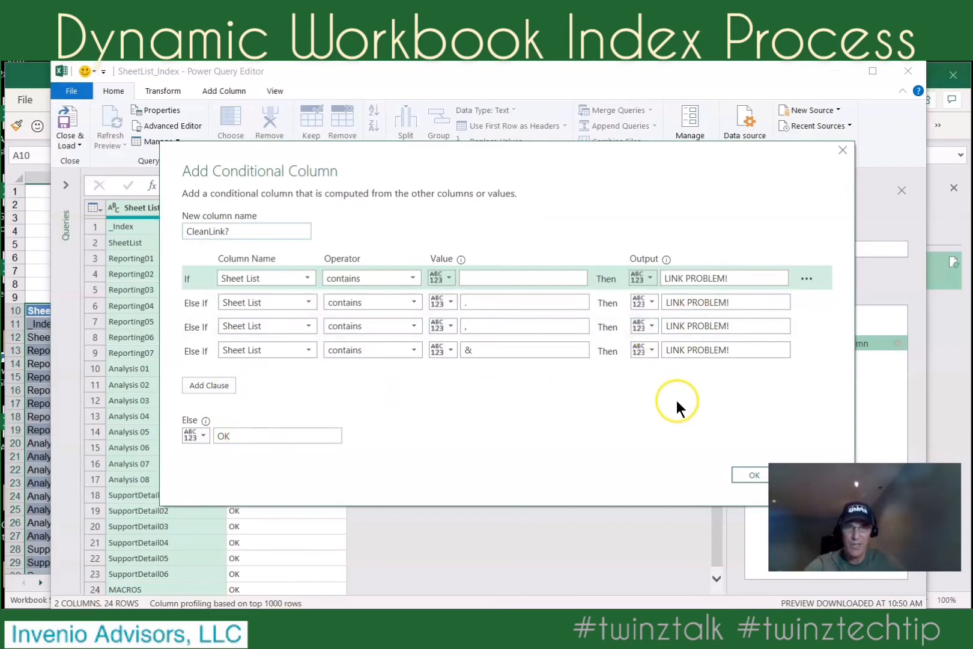
left_click(840, 149)
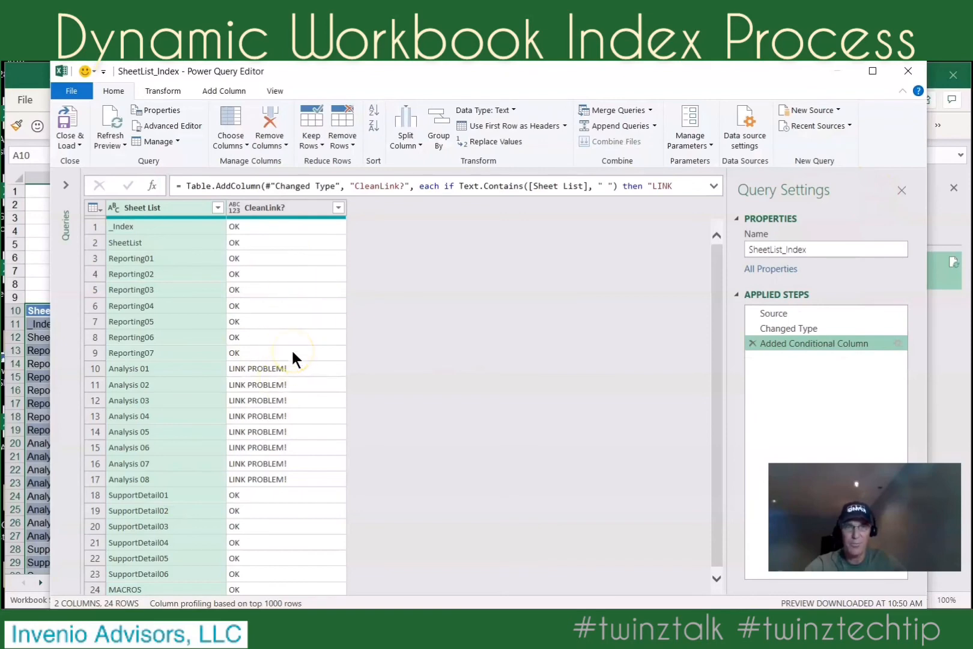
Close the Power Query Editor, return to the _Index sheet and preview the SheetList_Index query's details
left_click(907, 74)
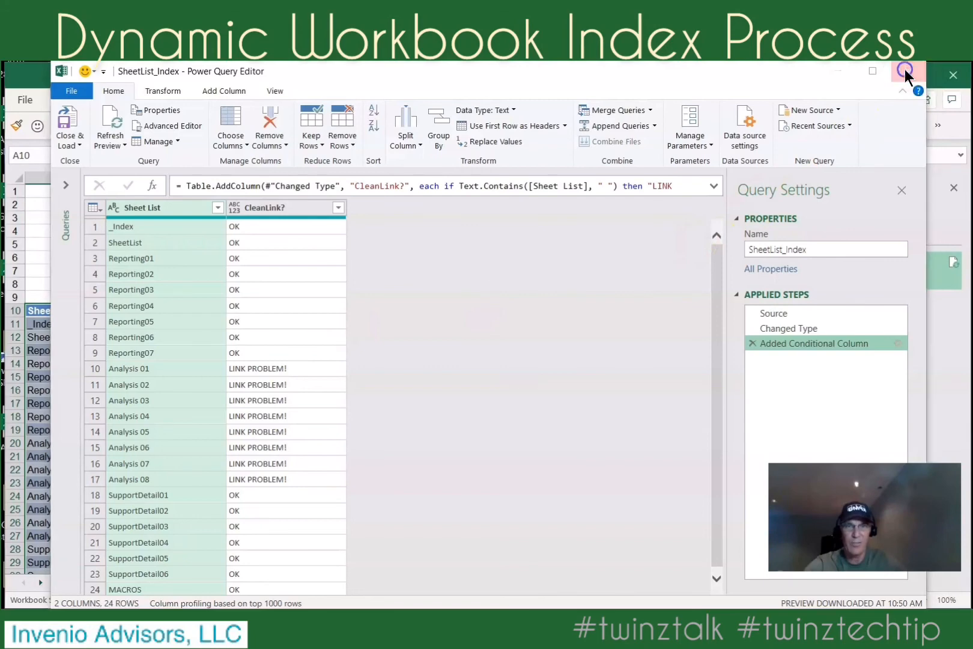
left_click(153, 381)
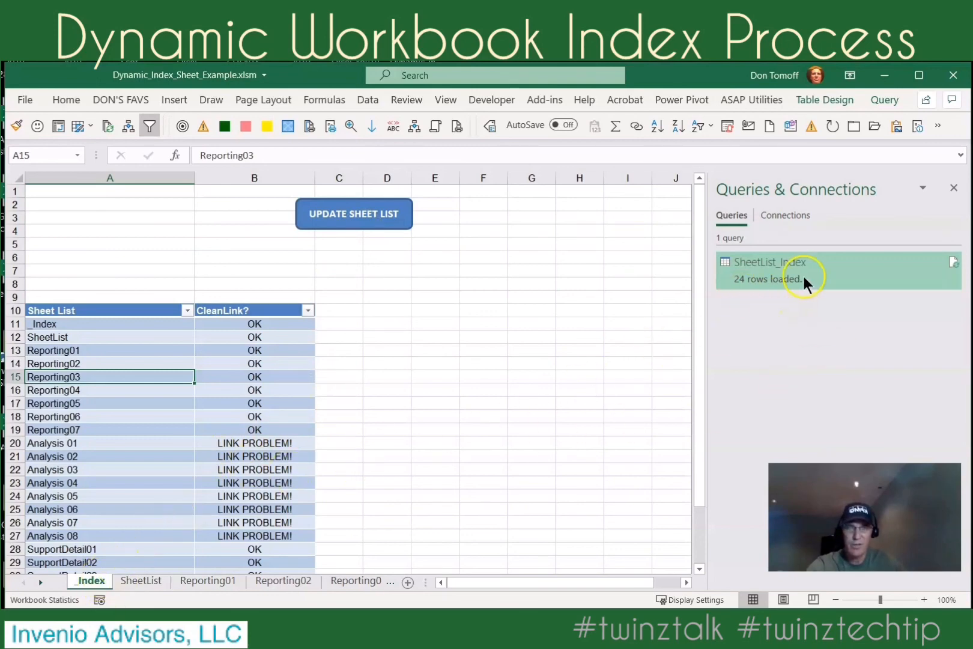
mouse_move(796, 279)
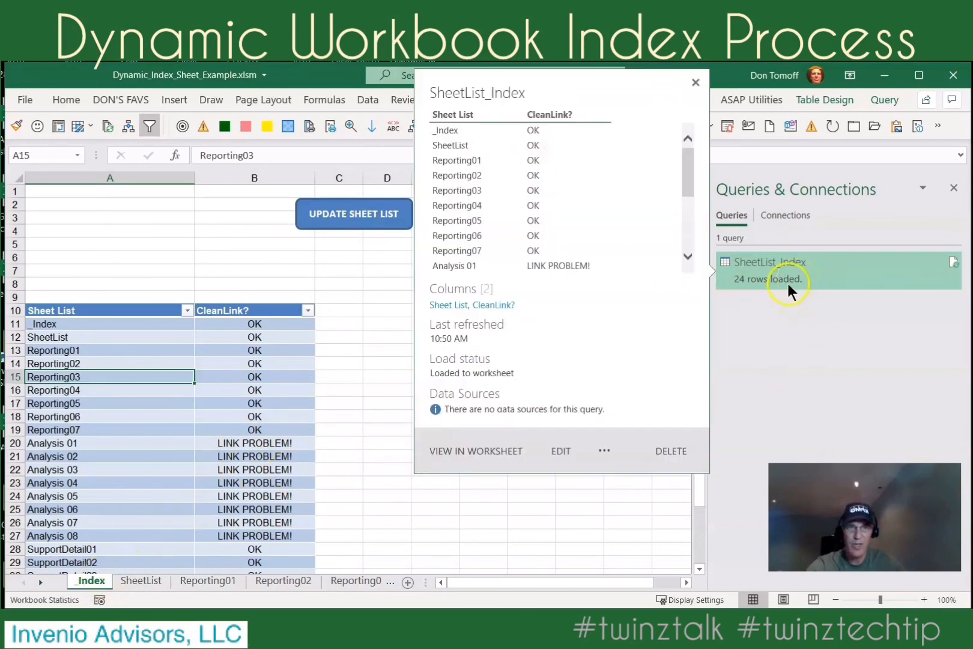